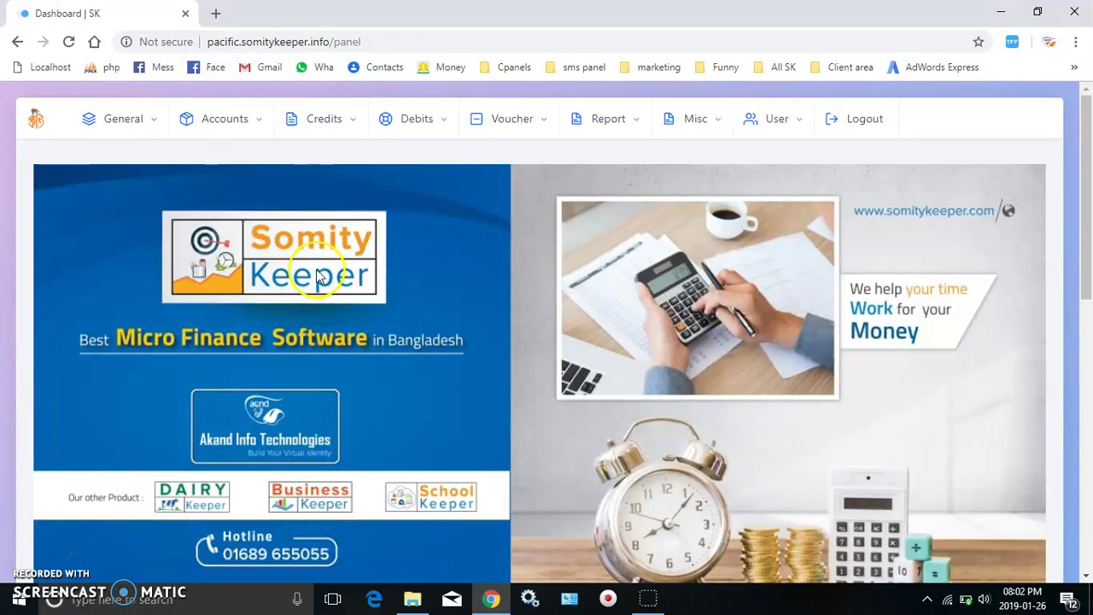
Start a new staff record from the staff list and enter User 1 as the staff name.
left_click(162, 118)
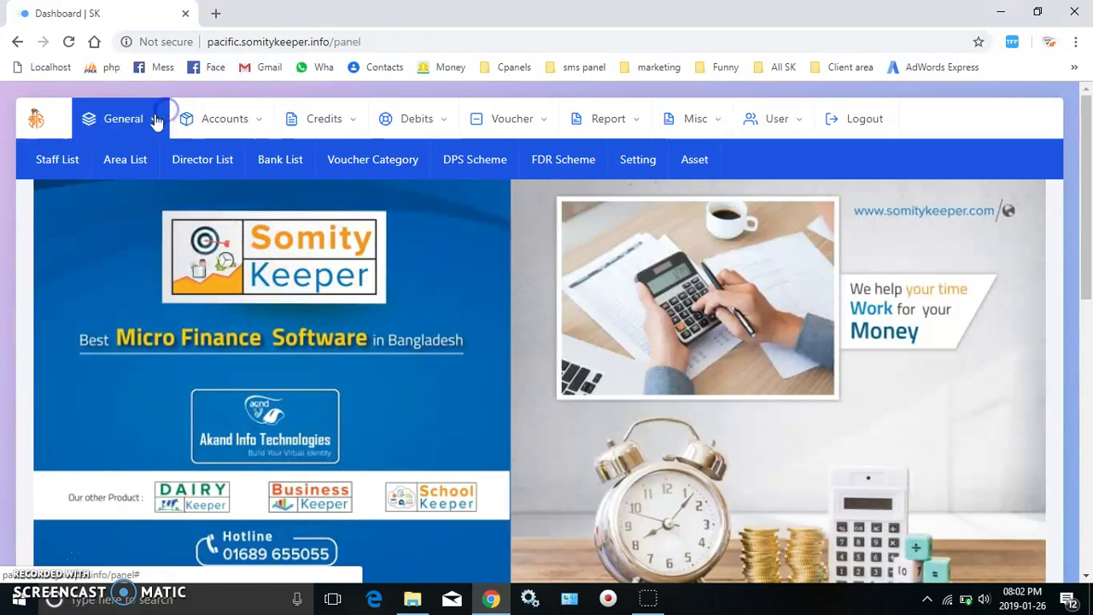
left_click(54, 167)
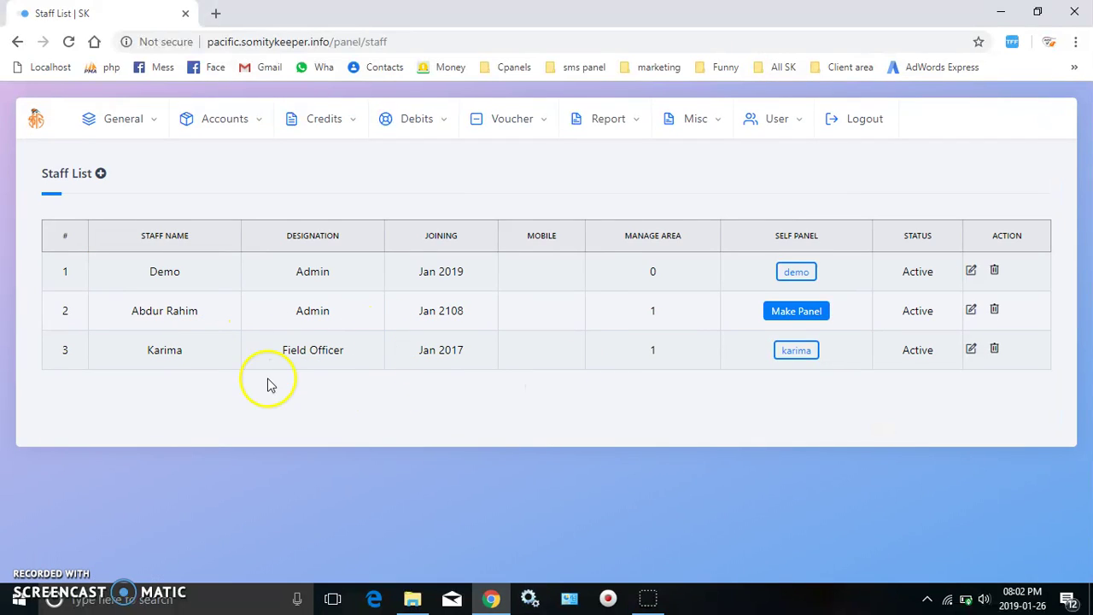
left_click(96, 175)
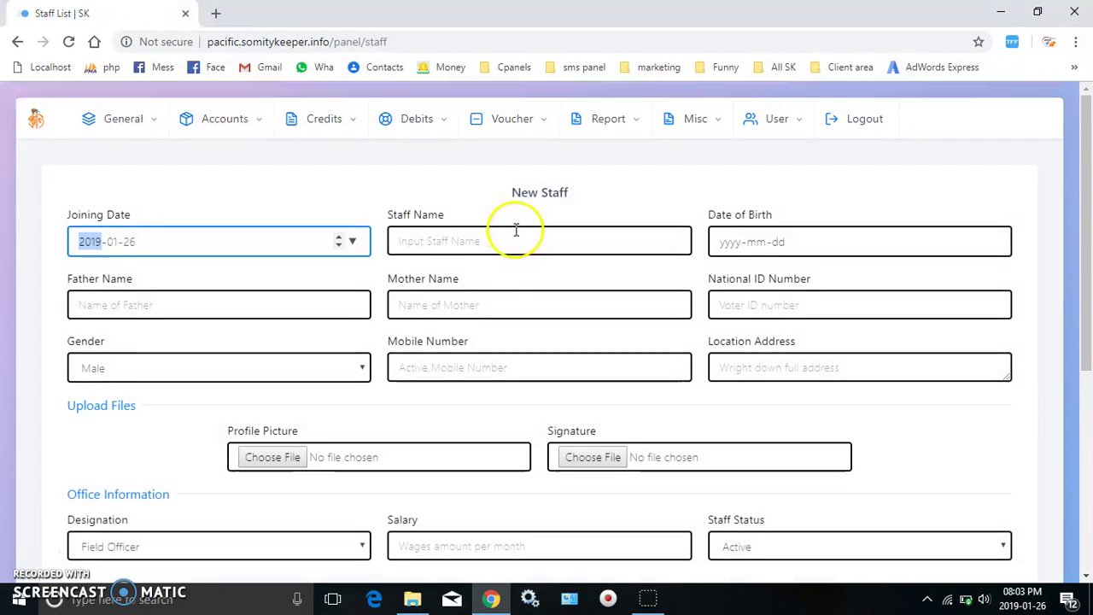
left_click(527, 241)
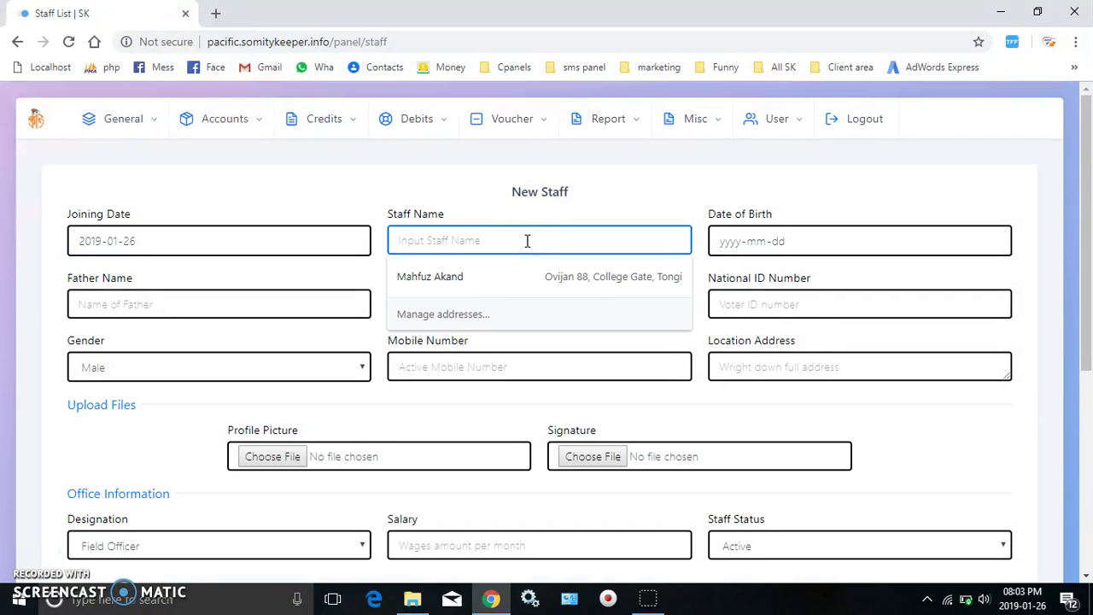
type("User")
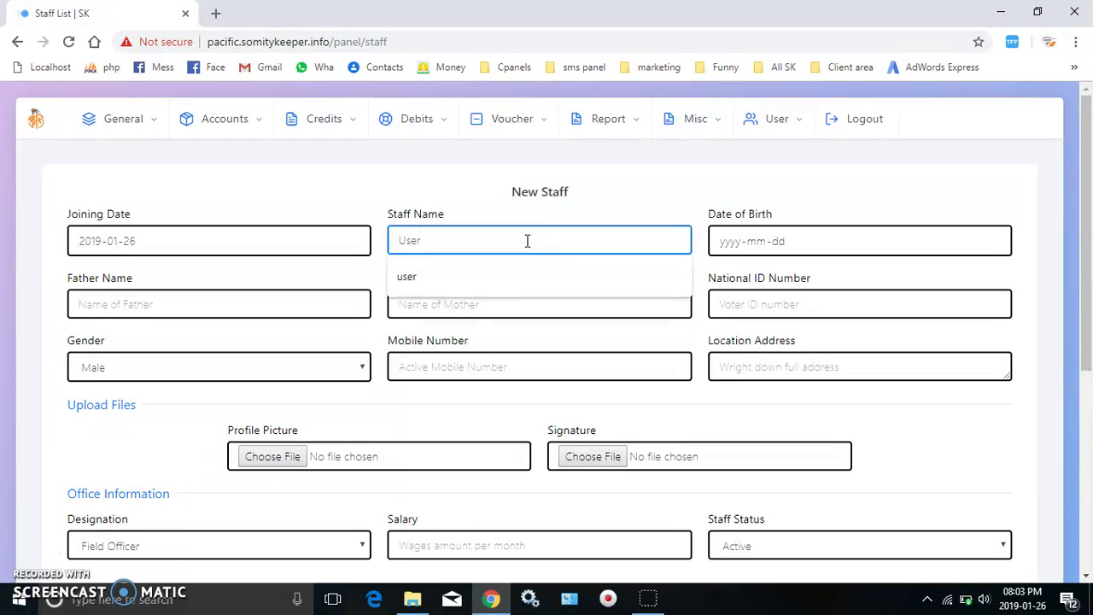
type(" 1")
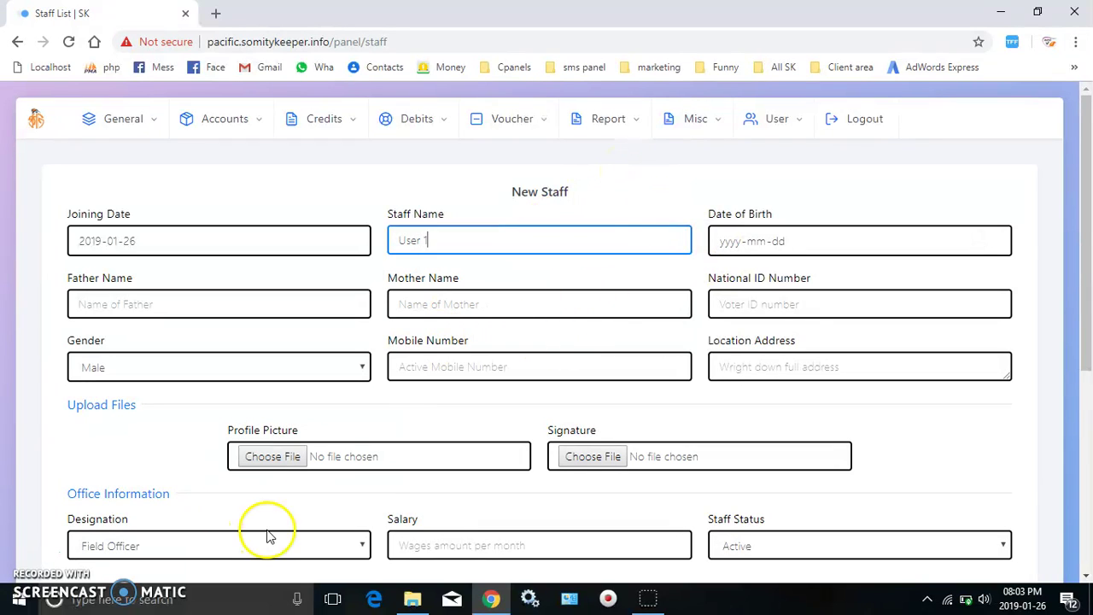
Fill in the location address of the new staff record and submit it.
left_click(1086, 427)
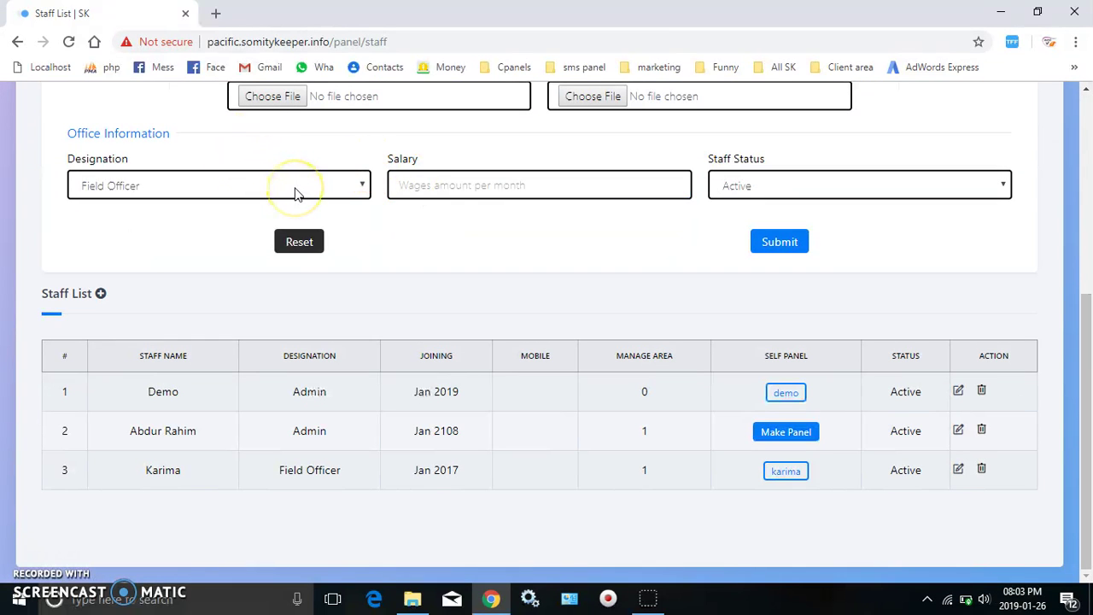
left_click(779, 242)
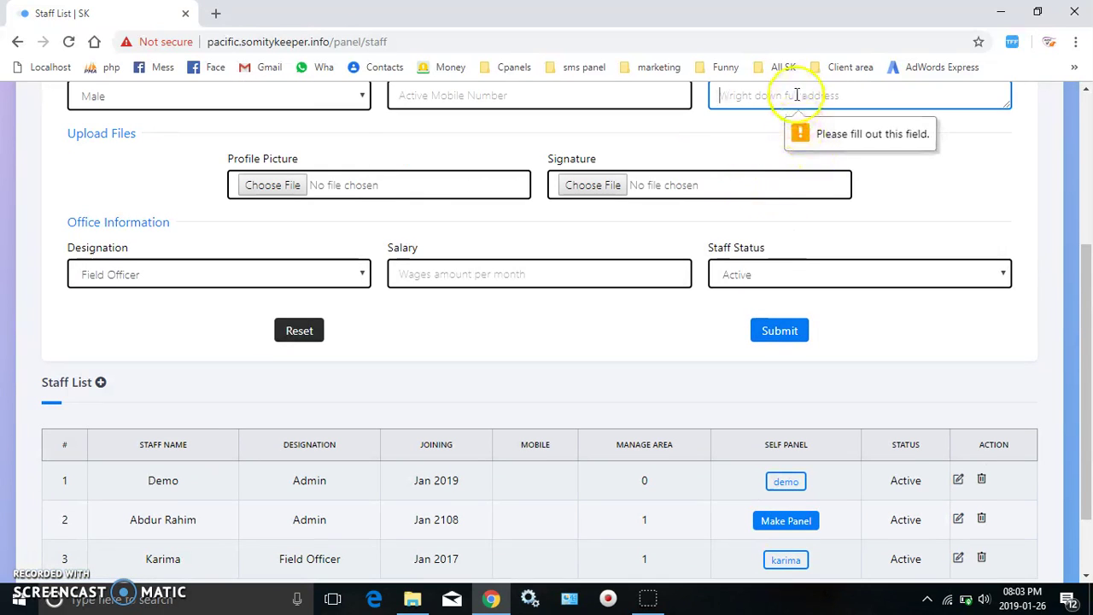
type("Dhaka")
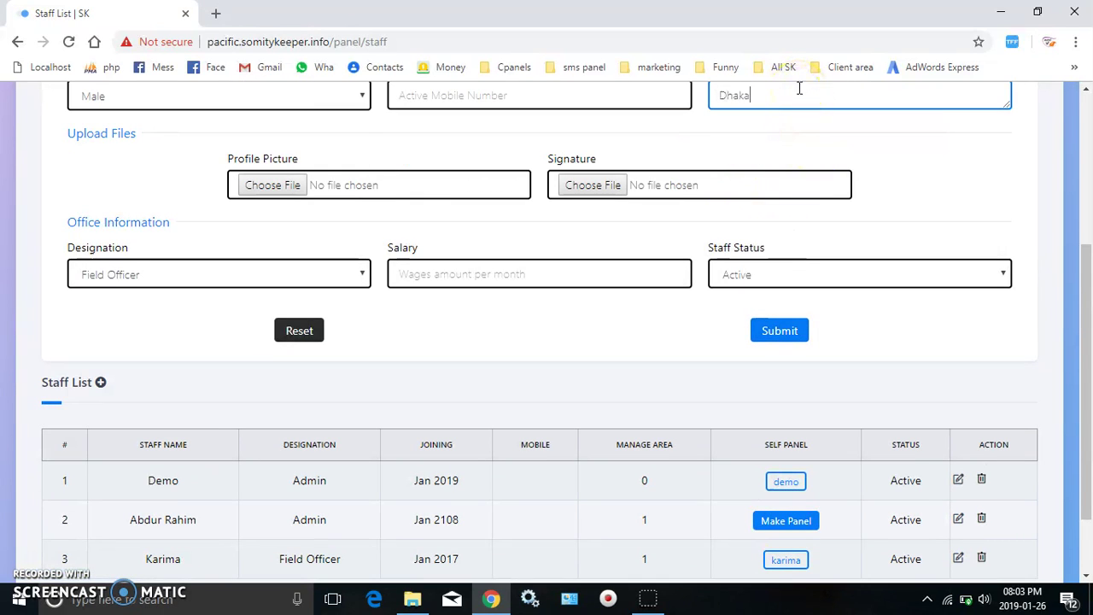
left_click(784, 335)
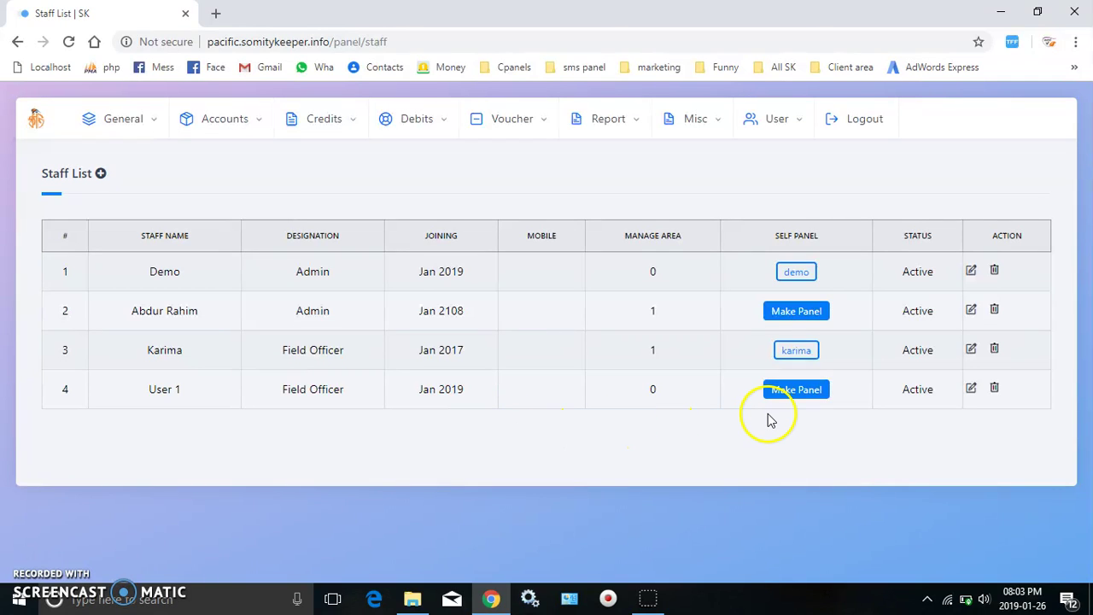
Start creating a staff panel for User 1 and set its username to user.
left_click(795, 391)
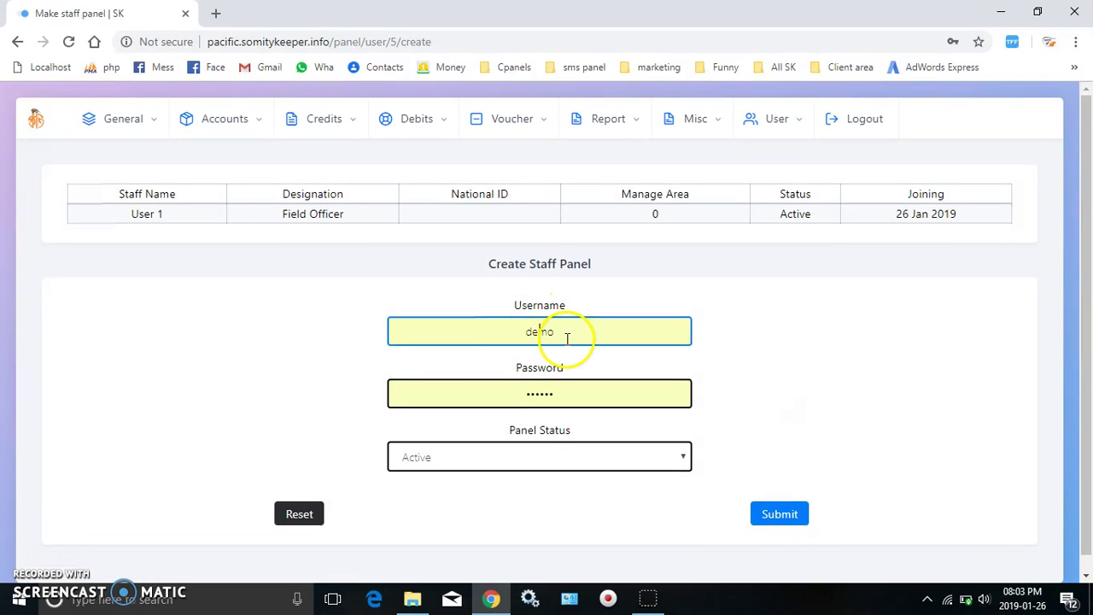
left_click(578, 333)
key("BackSpace")
key("BackSpace")
key("BackSpace")
key("BackSpace")
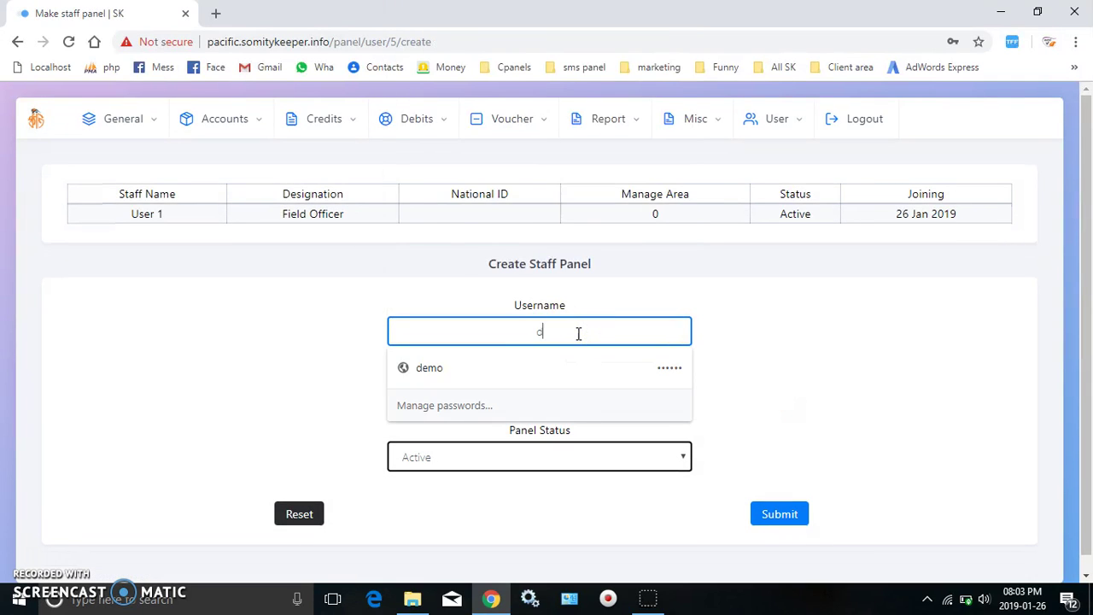
type("user")
Enter the panel password, keep the panel status Active, and submit the staff panel, confirming its creation.
left_click(606, 399)
key("BackSpace")
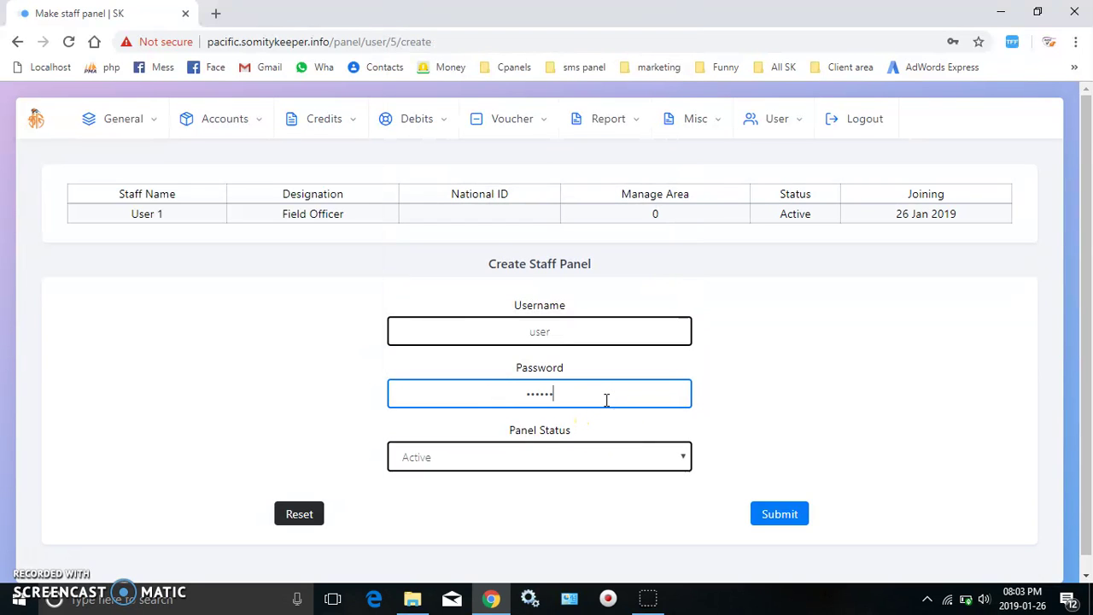
left_click(623, 465)
left_click(623, 462)
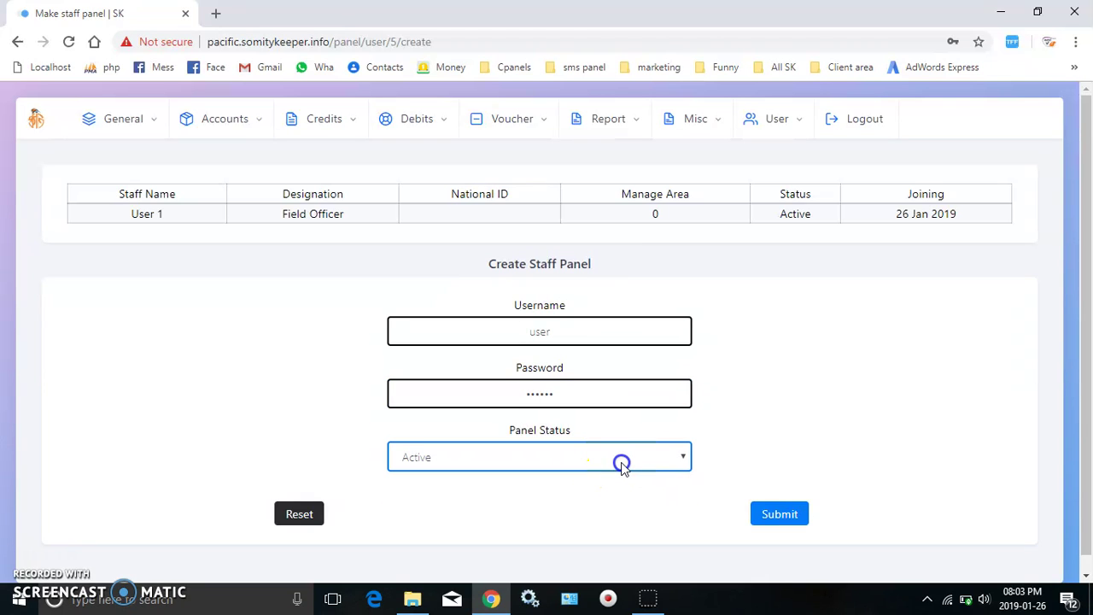
left_click(783, 519)
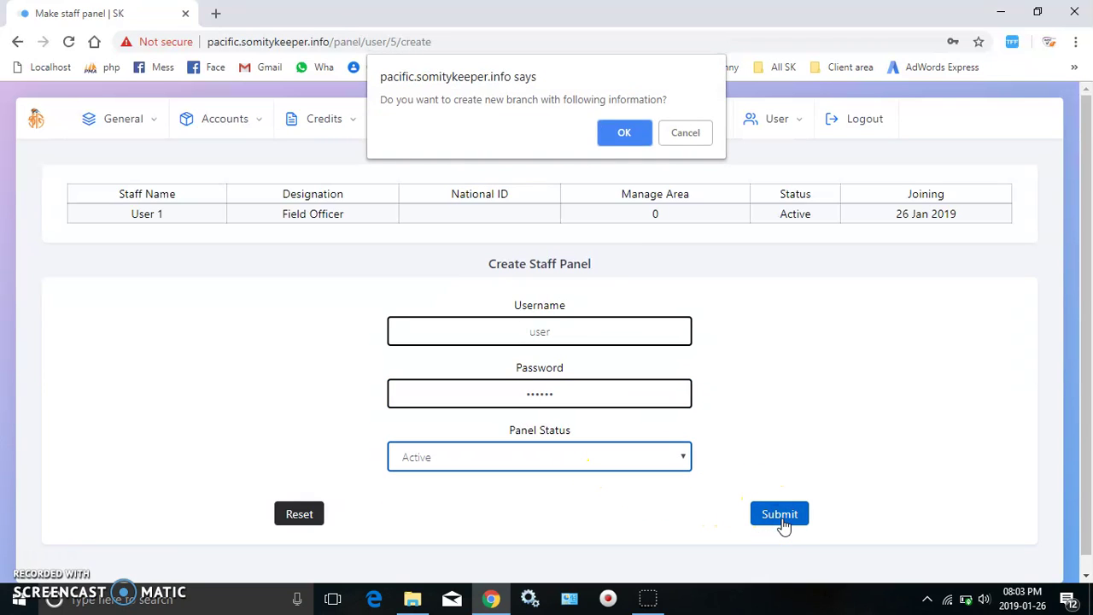
key("Return")
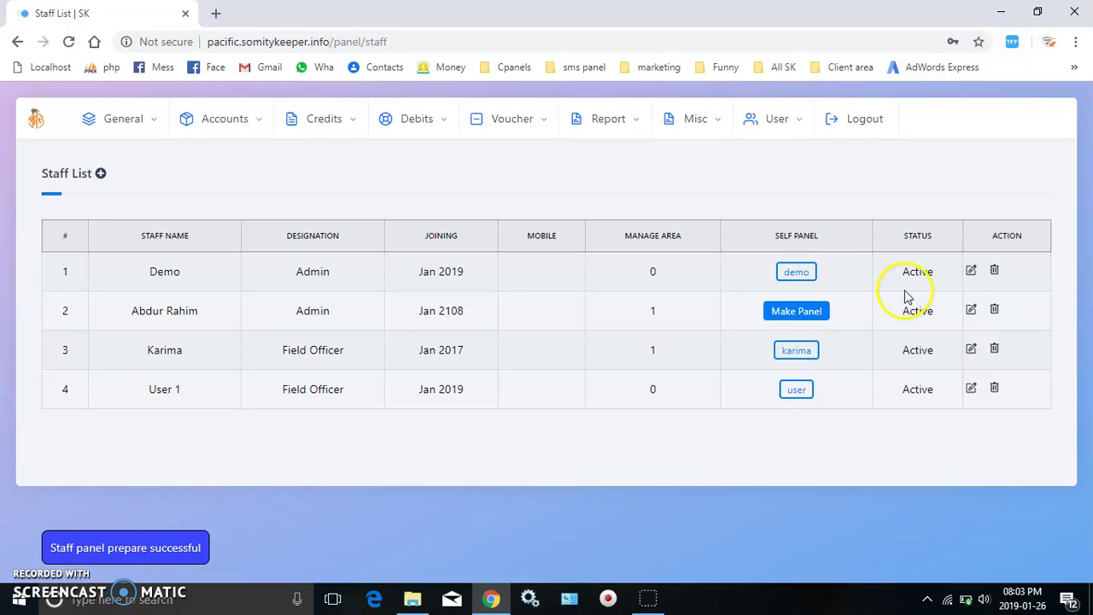
Log out and sign in with the username user and the account password.
left_click(870, 118)
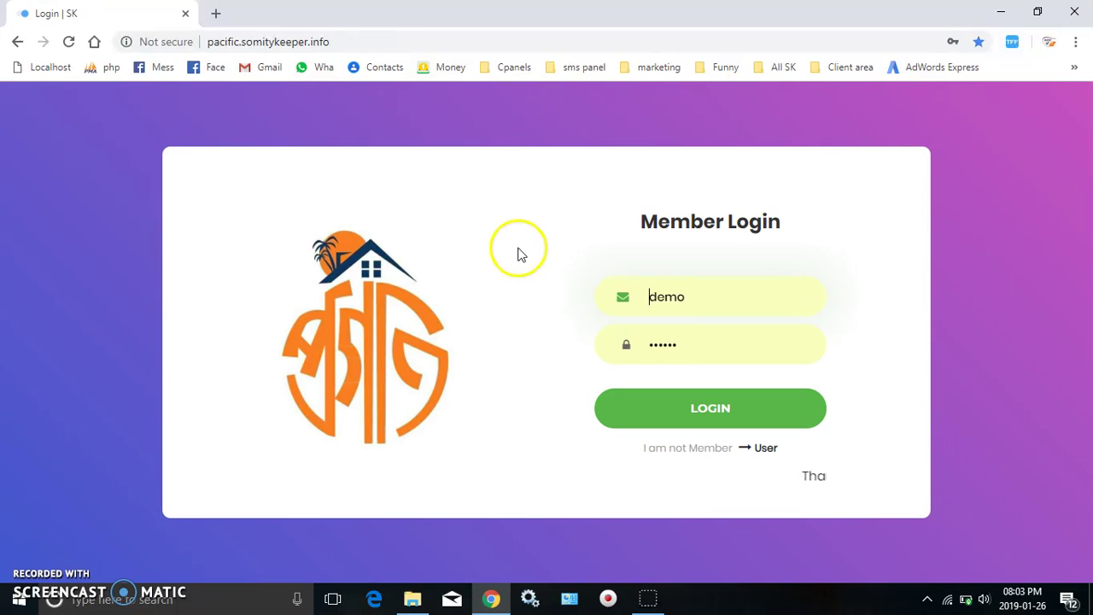
left_click(709, 291)
key("BackSpace")
key("BackSpace")
key("BackSpace")
key("BackSpace")
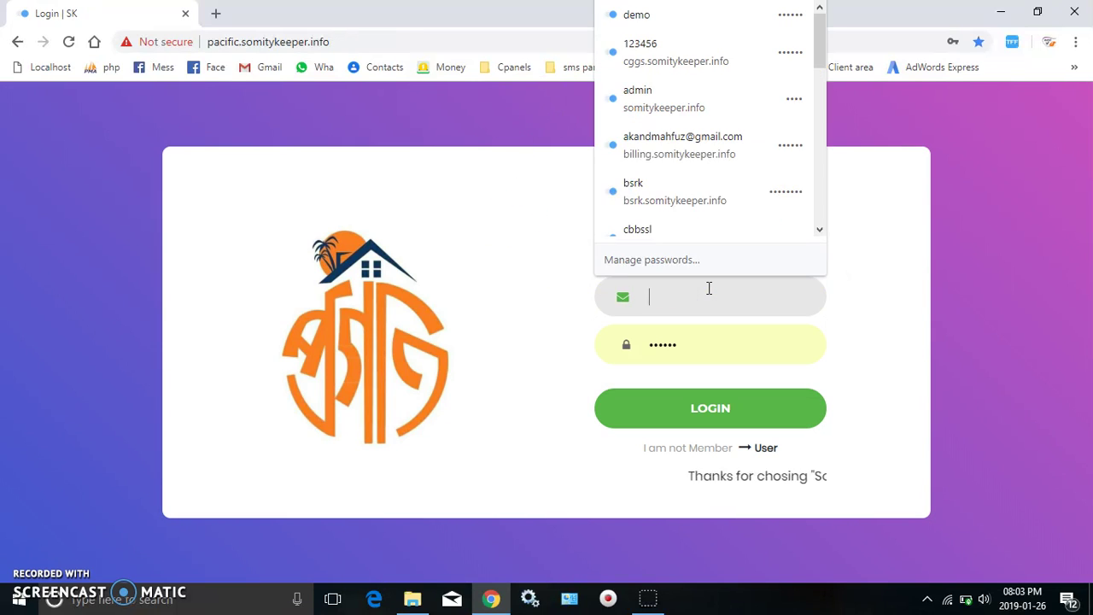
type("user")
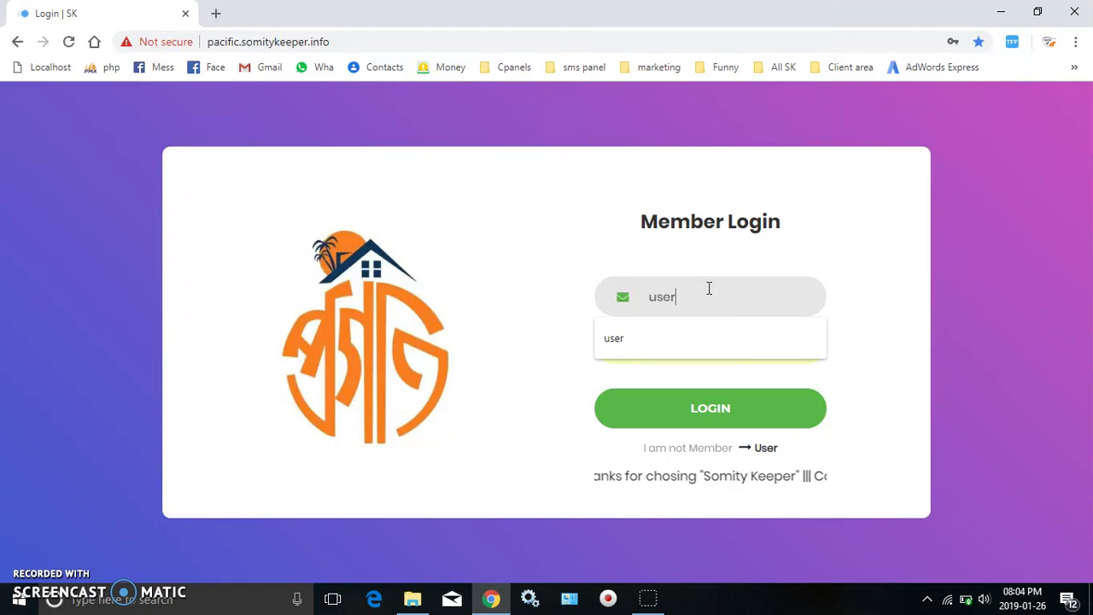
left_click(727, 345)
left_click(724, 405)
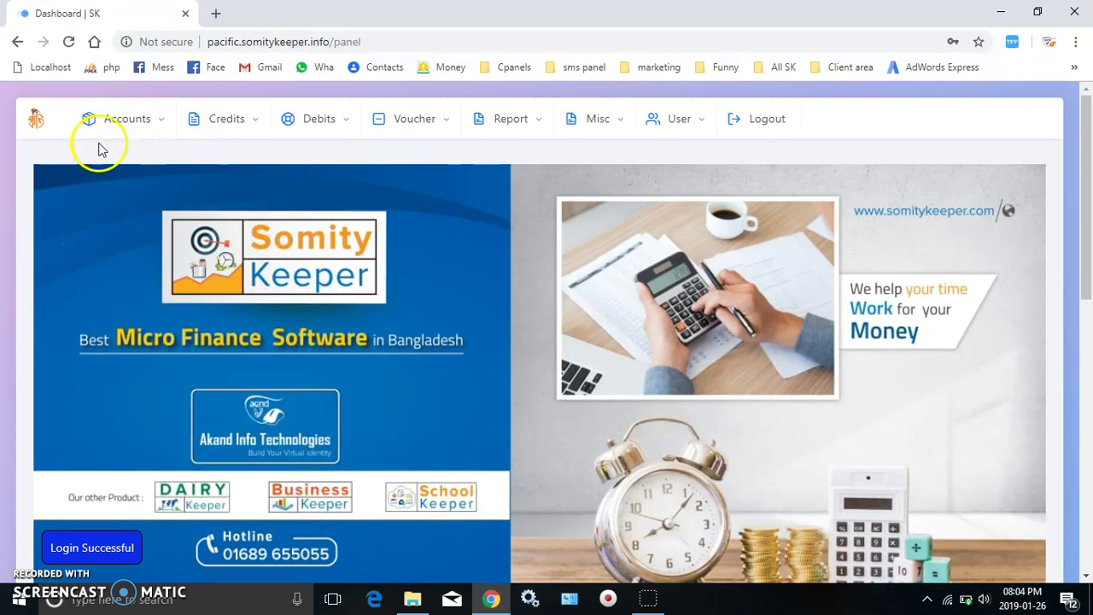
Change the signed-in account's password, filling in the old, new and confirm password fields, and decline saving it in the browser.
left_click(684, 118)
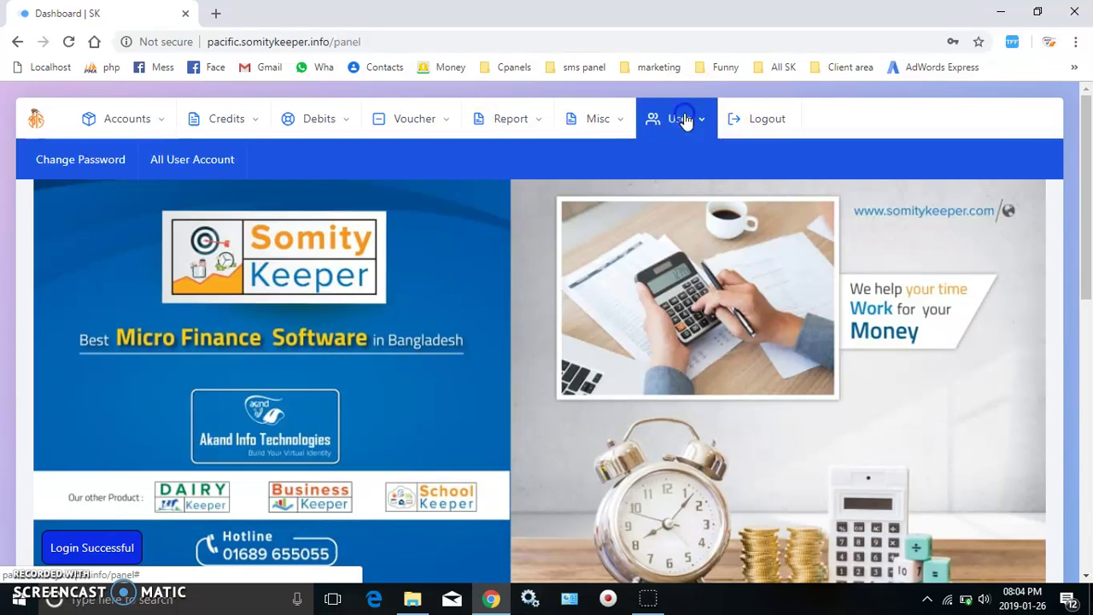
left_click(90, 173)
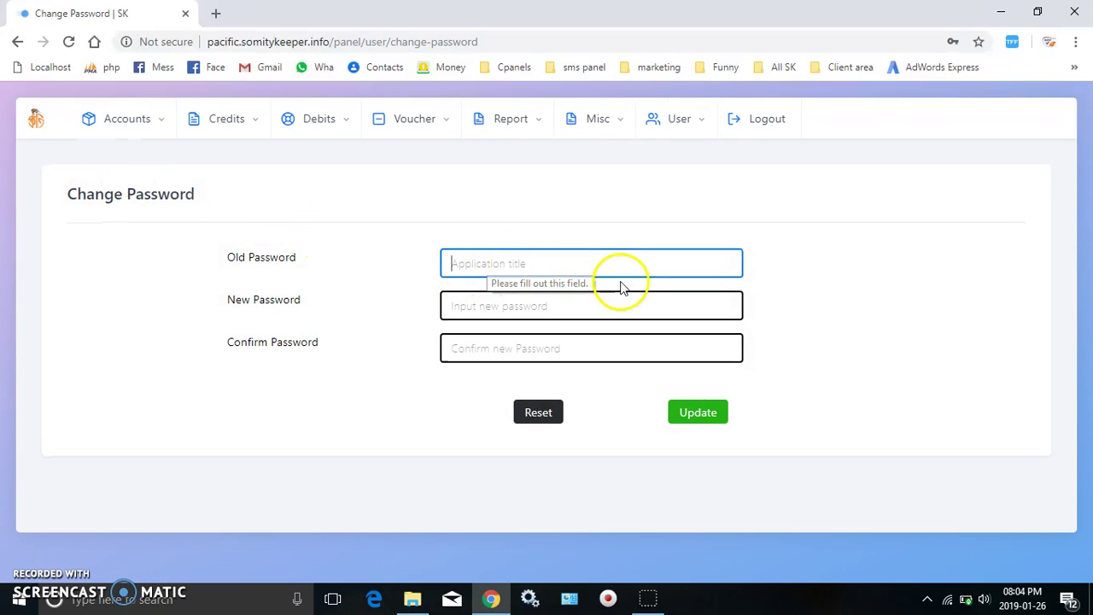
type("••")
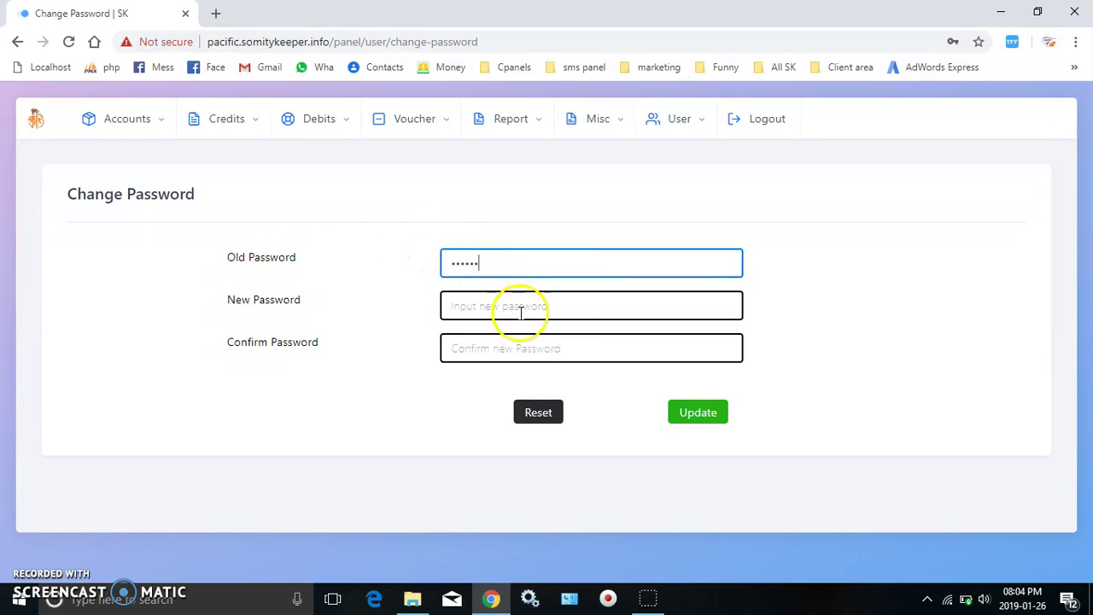
left_click(566, 305)
type("•")
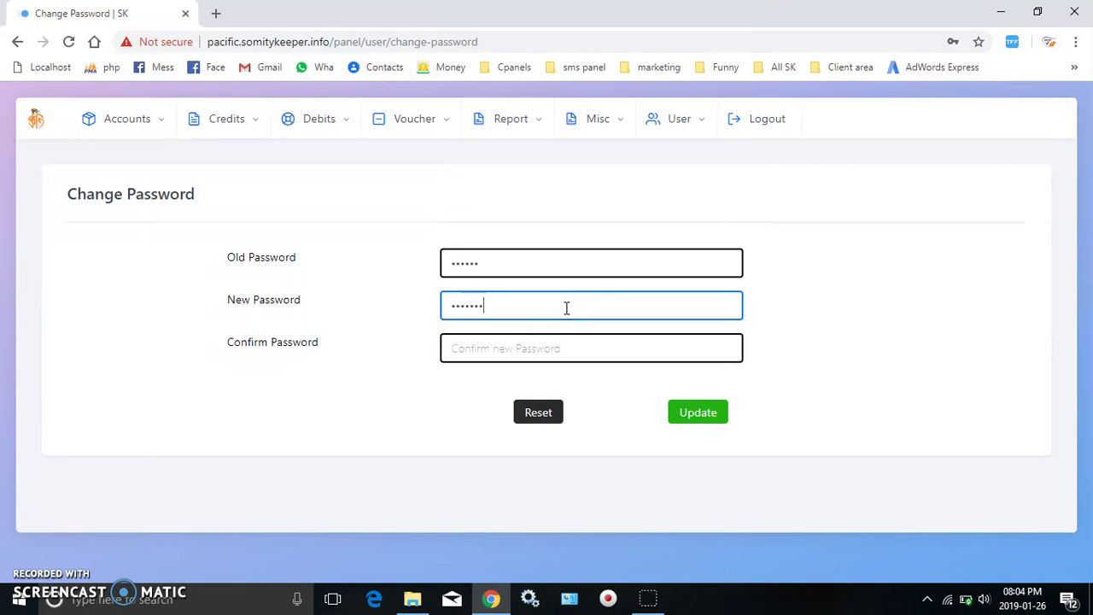
left_click(583, 347)
type("••")
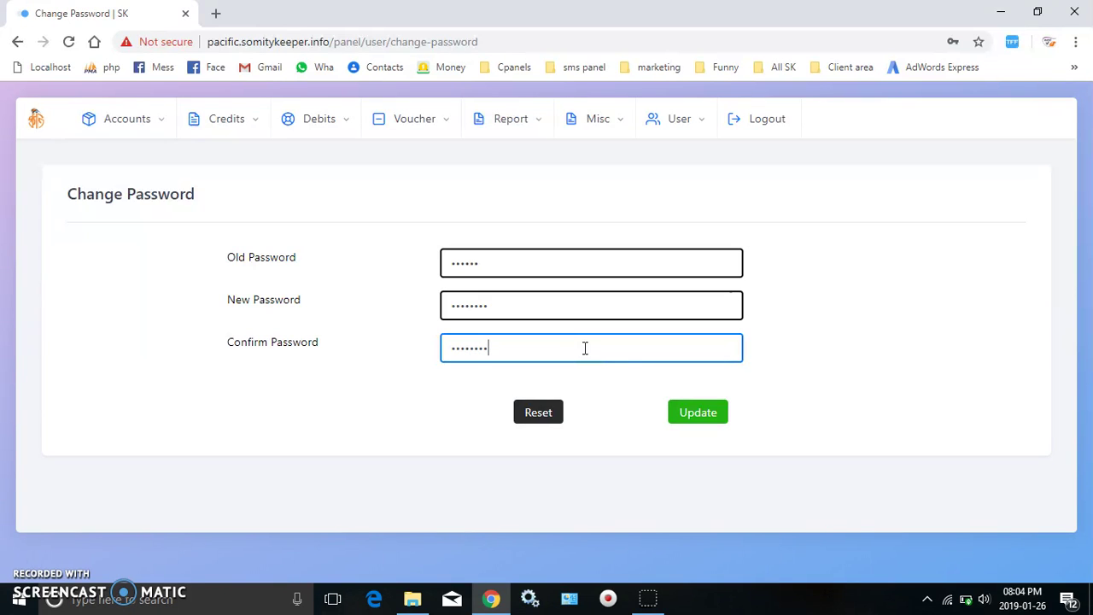
left_click(700, 418)
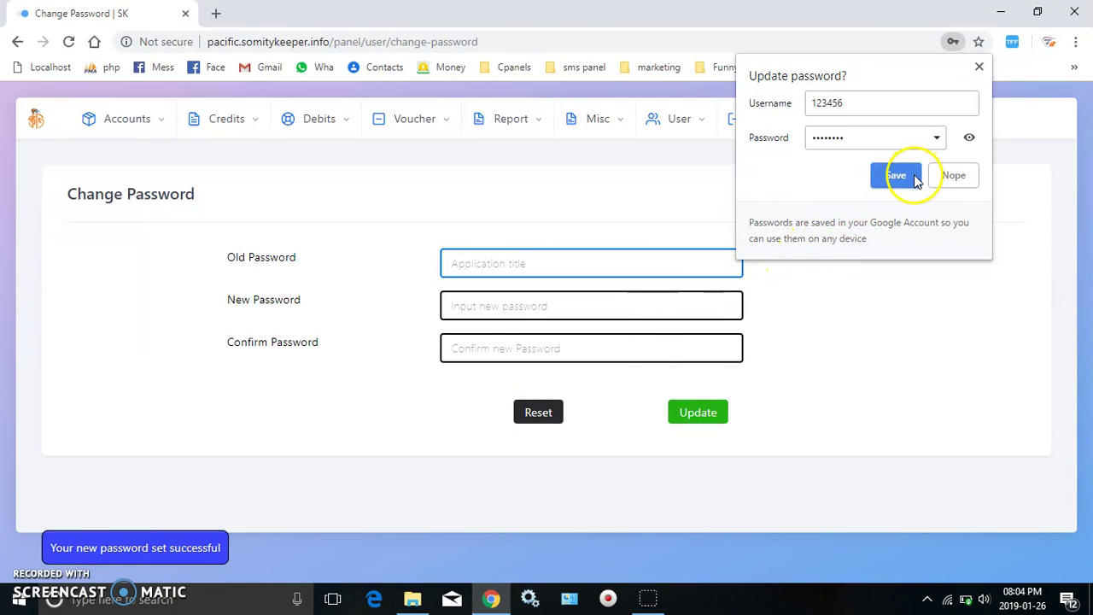
left_click(955, 176)
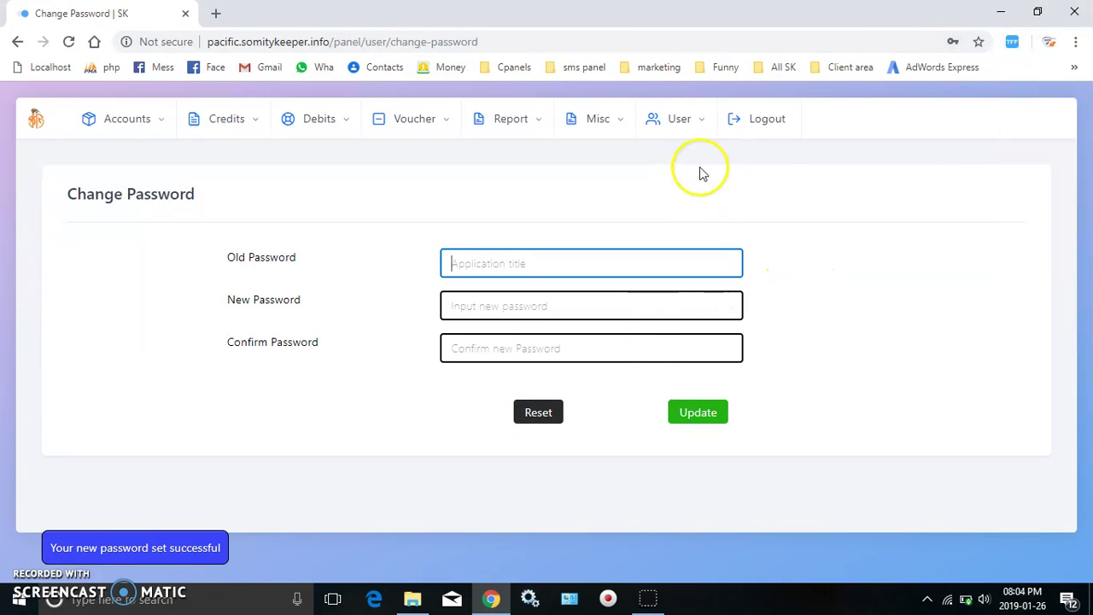
Log out and try to sign in as user with the account password.
left_click(787, 125)
left_click(720, 290)
key("BackSpace")
key("BackSpace")
key("BackSpace")
key("BackSpace")
type("user")
left_click(717, 342)
left_click(711, 398)
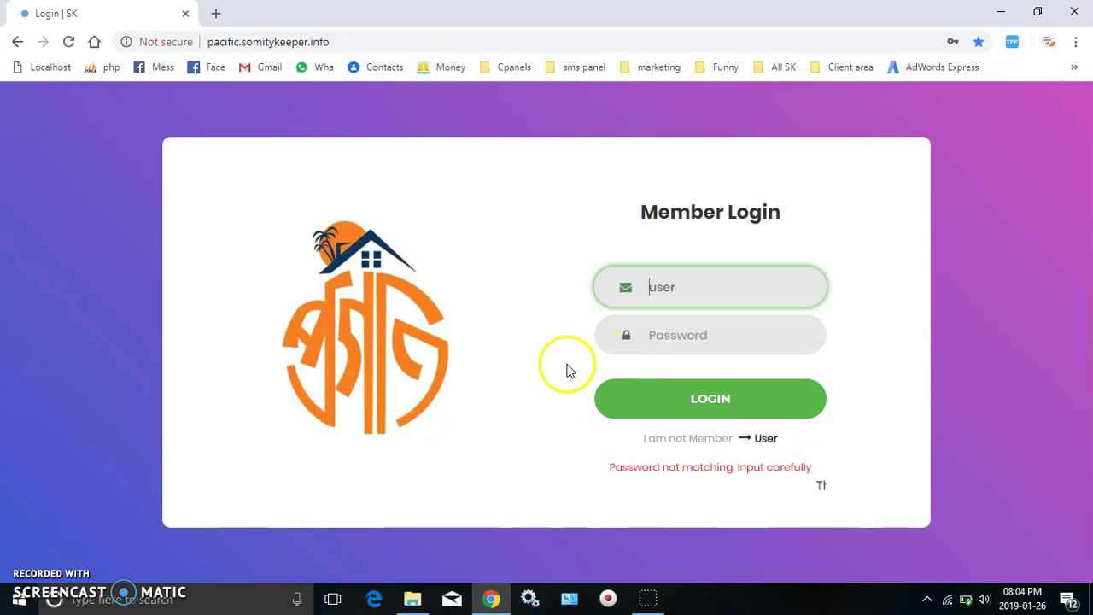
Sign in as demo with the saved username and password.
left_click(740, 287)
key("BackSpace")
key("BackSpace")
key("BackSpace")
key("BackSpace")
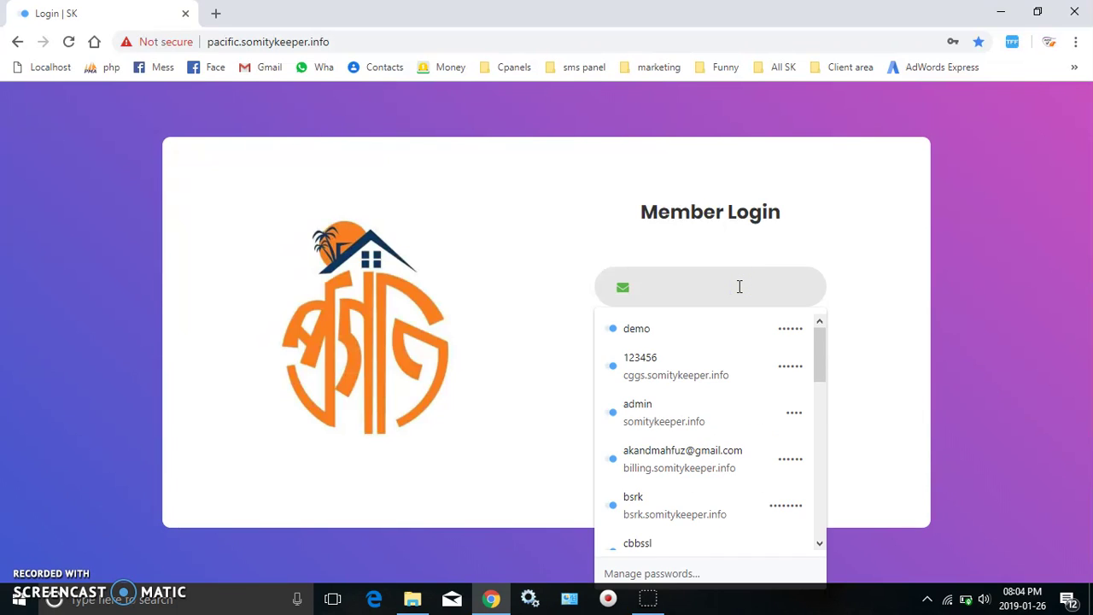
type("dem")
key("Down")
key("Return")
key("Return")
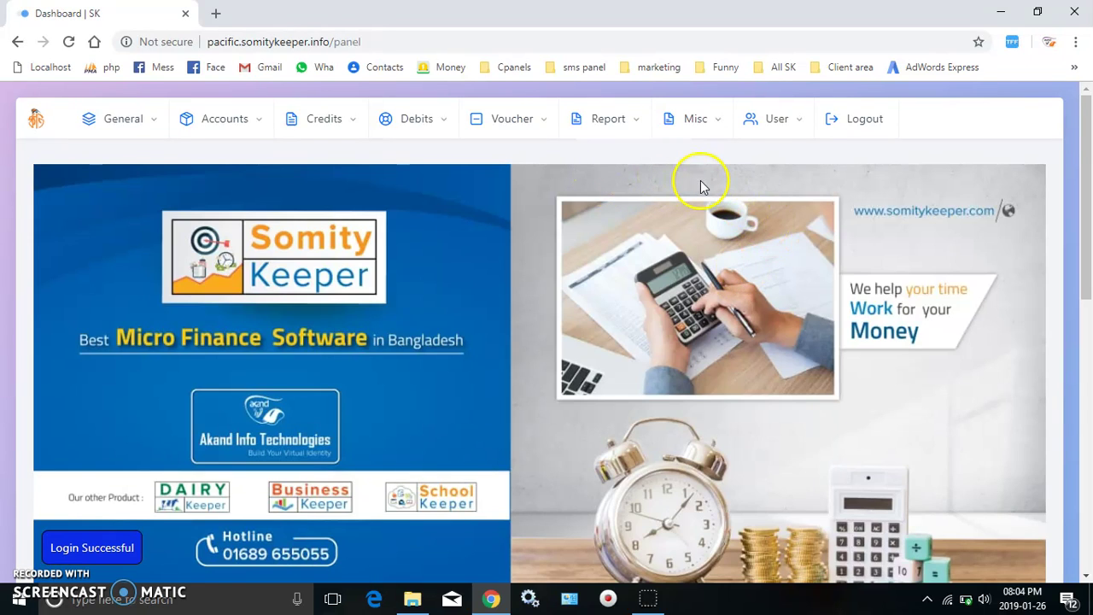
Set a new password for User 1 in the list of all user accounts.
left_click(784, 126)
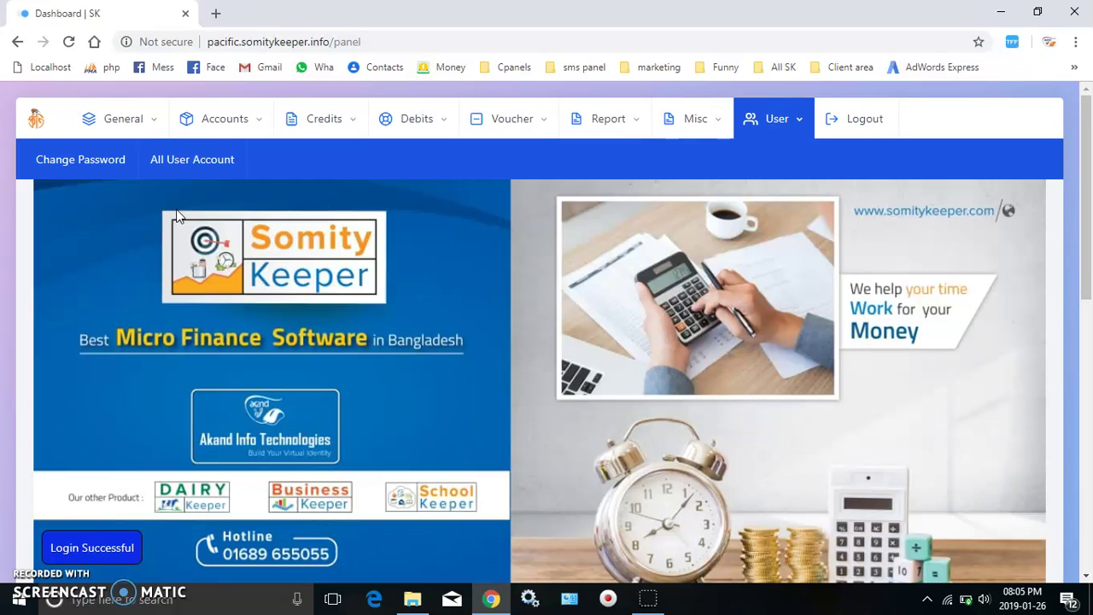
left_click(192, 159)
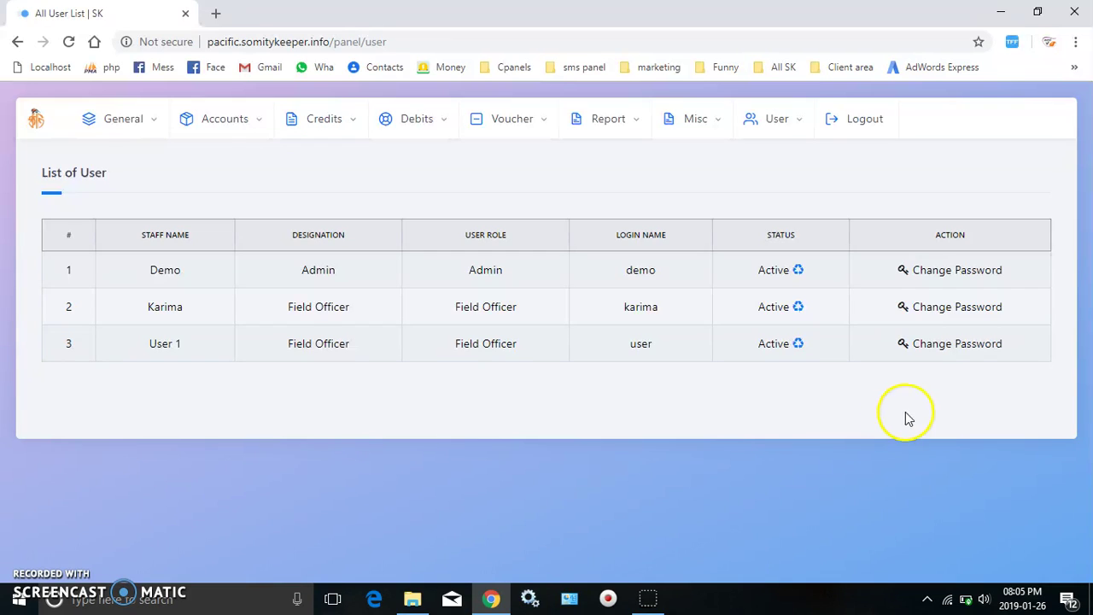
left_click(963, 344)
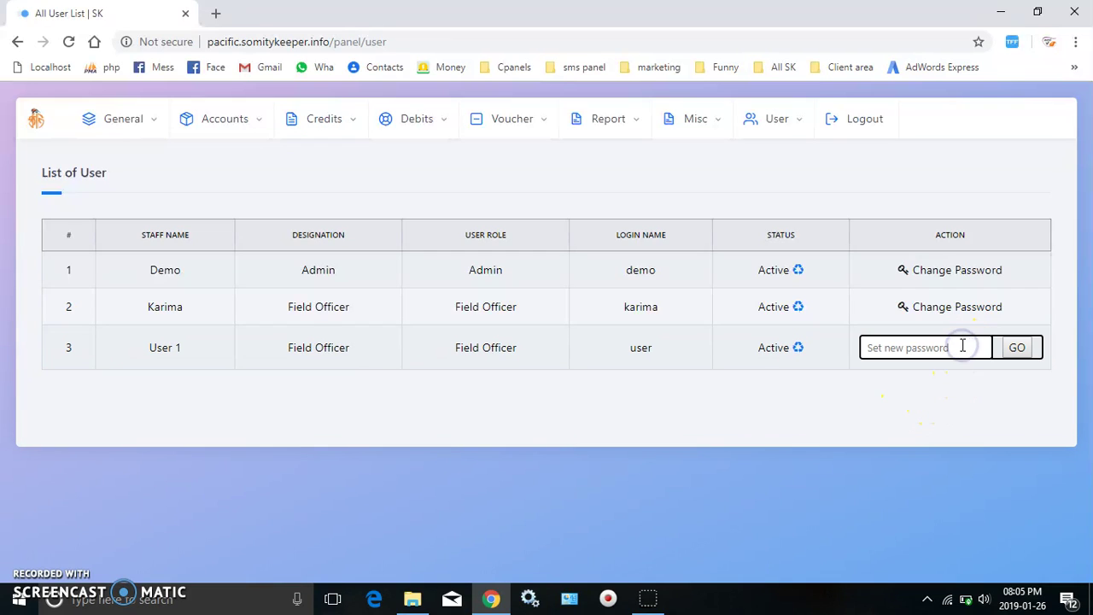
left_click(963, 346)
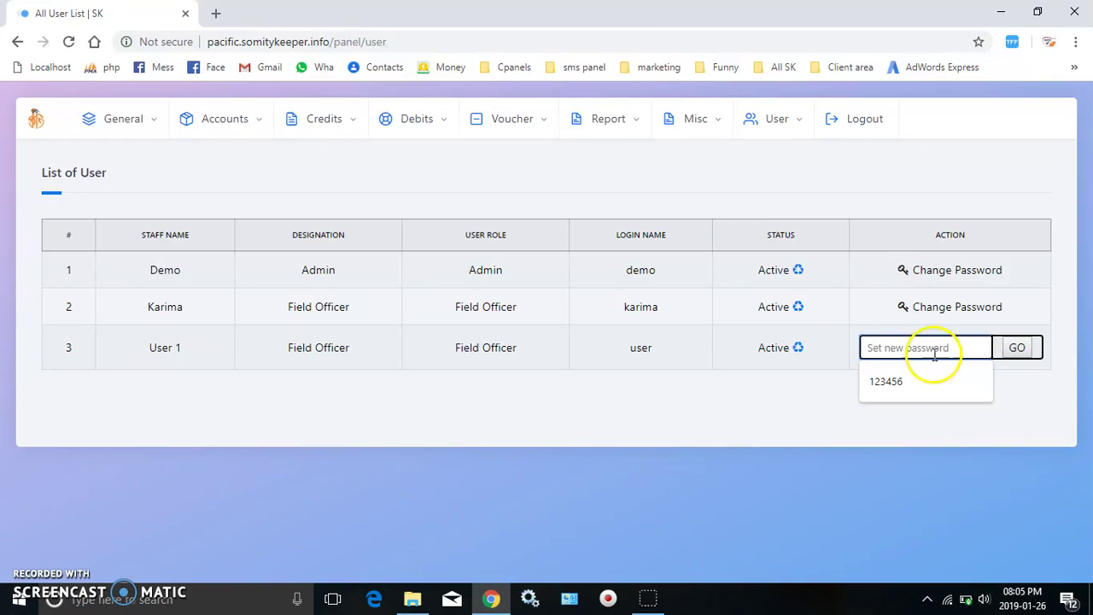
left_click(886, 382)
left_click(1019, 350)
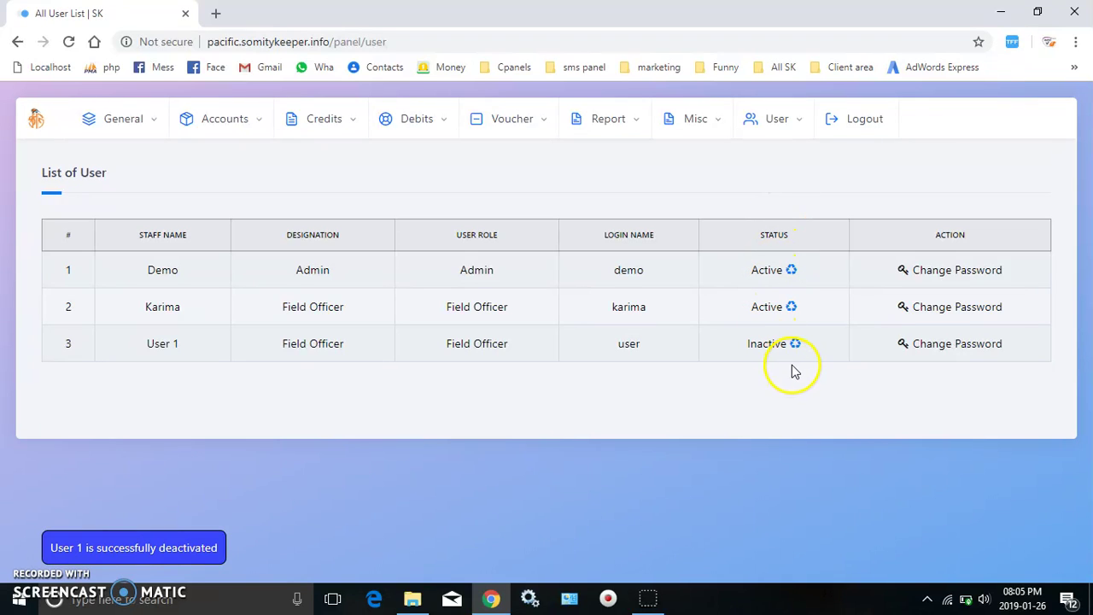
Log out of the admin account and try to sign in with the login name user.
left_click(871, 120)
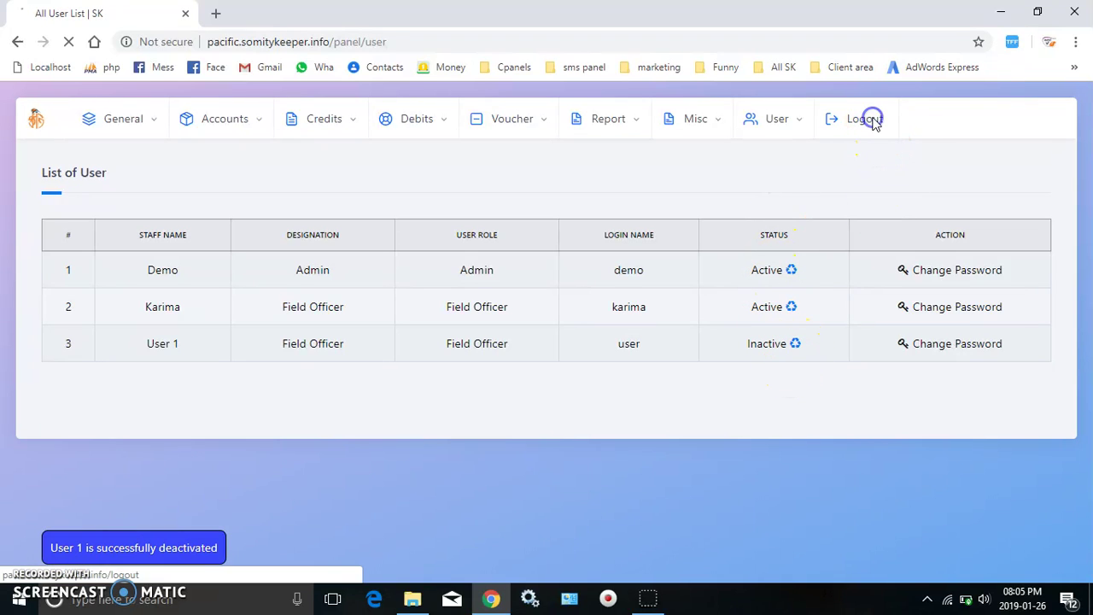
left_click(726, 306)
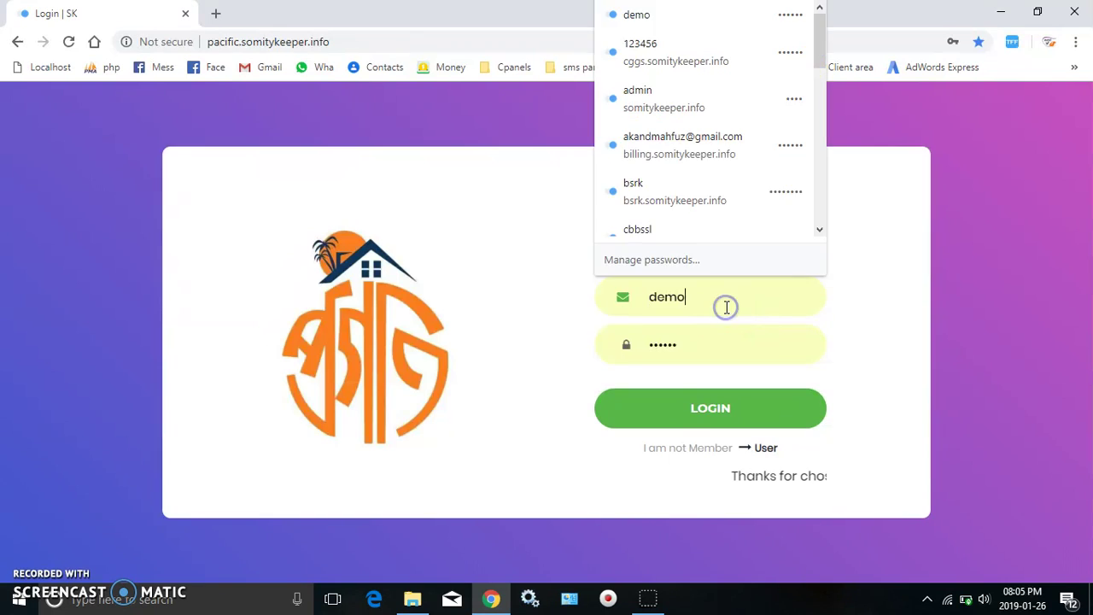
key("BackSpace")
key("BackSpace")
key("BackSpace")
key("BackSpace")
type("de")
key("ctrl+a")
key("BackSpace")
type("user")
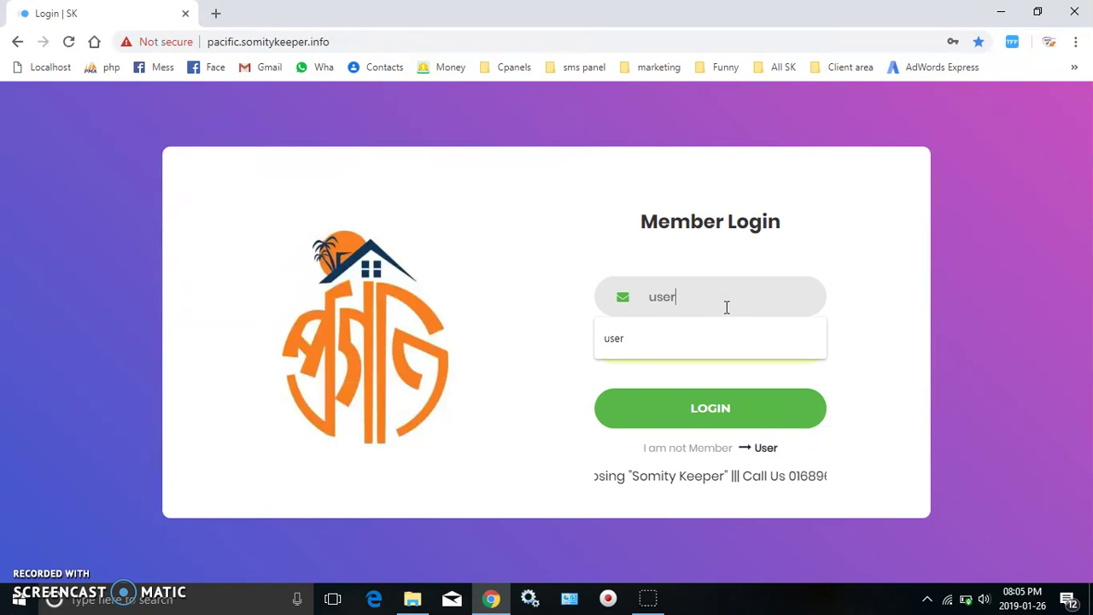
left_click(744, 338)
left_click(708, 410)
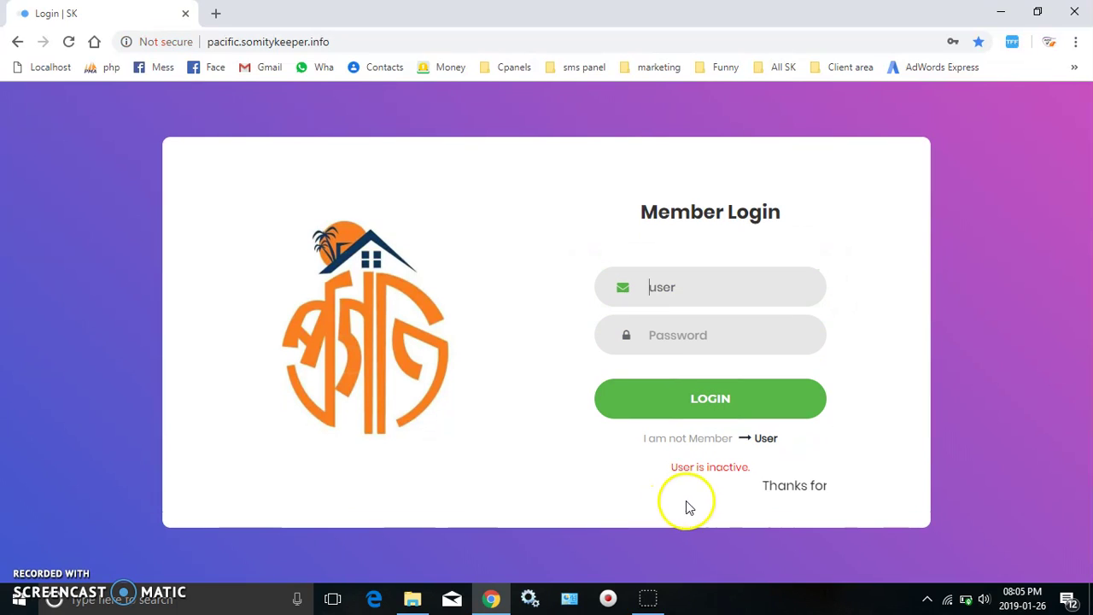
Sign in as demo, filling in the login name and password from the saved demo credentials.
left_click(712, 277)
left_click(713, 278)
type("demo")
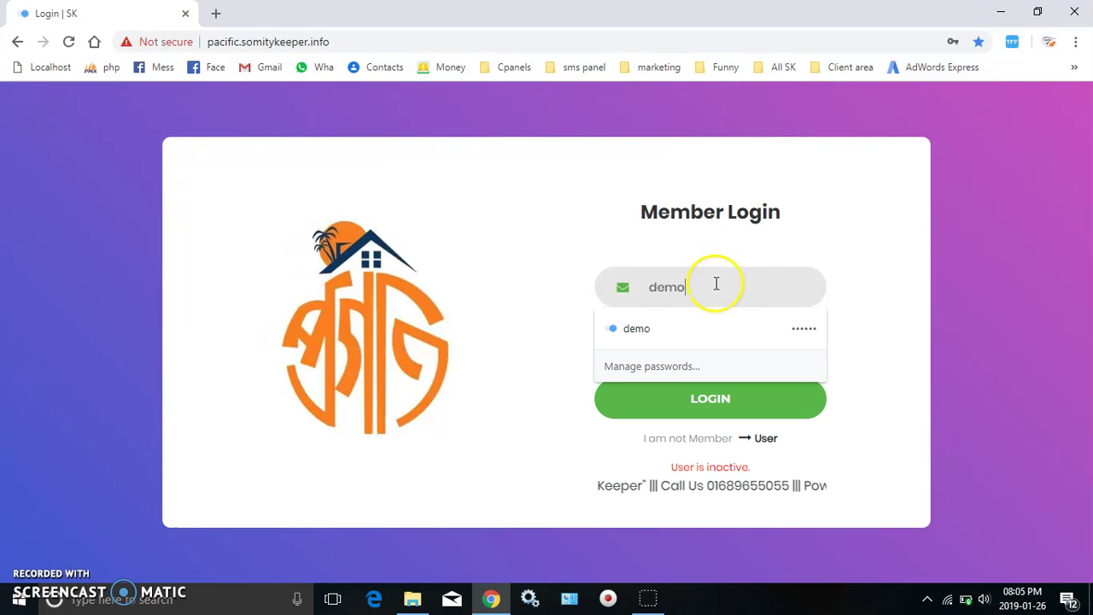
left_click(731, 326)
key("Return")
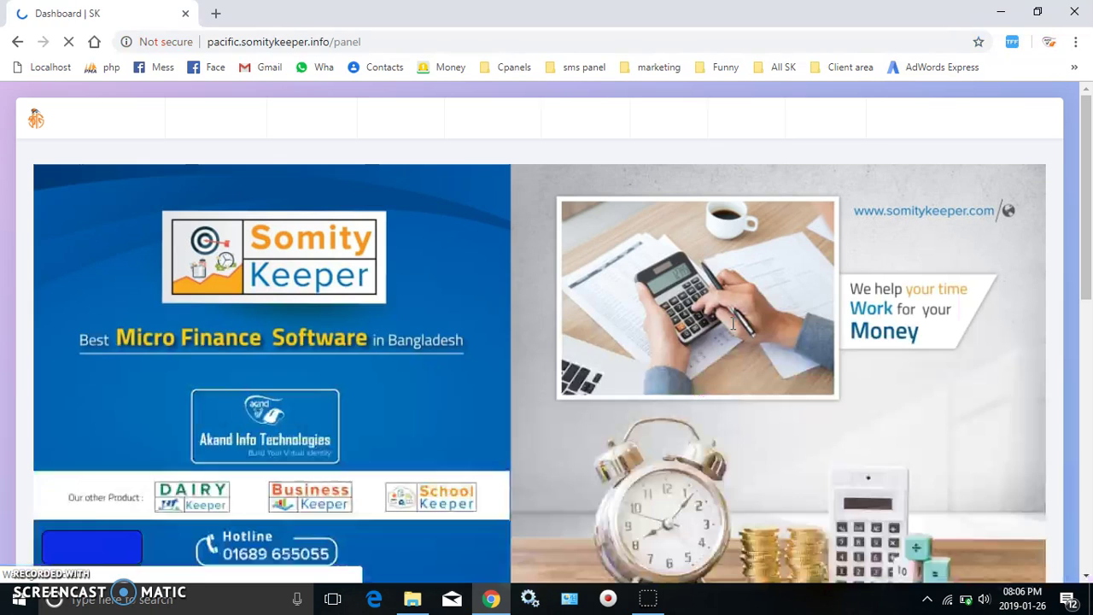
Reactivate User 1 in the list of all user accounts, and return to the dashboard.
left_click(758, 125)
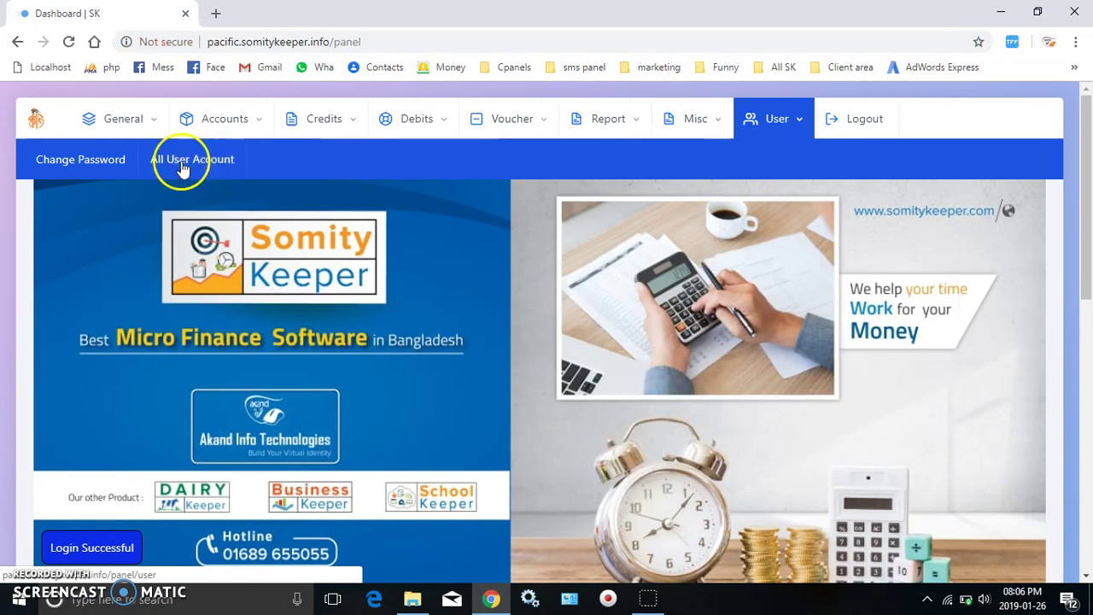
left_click(176, 162)
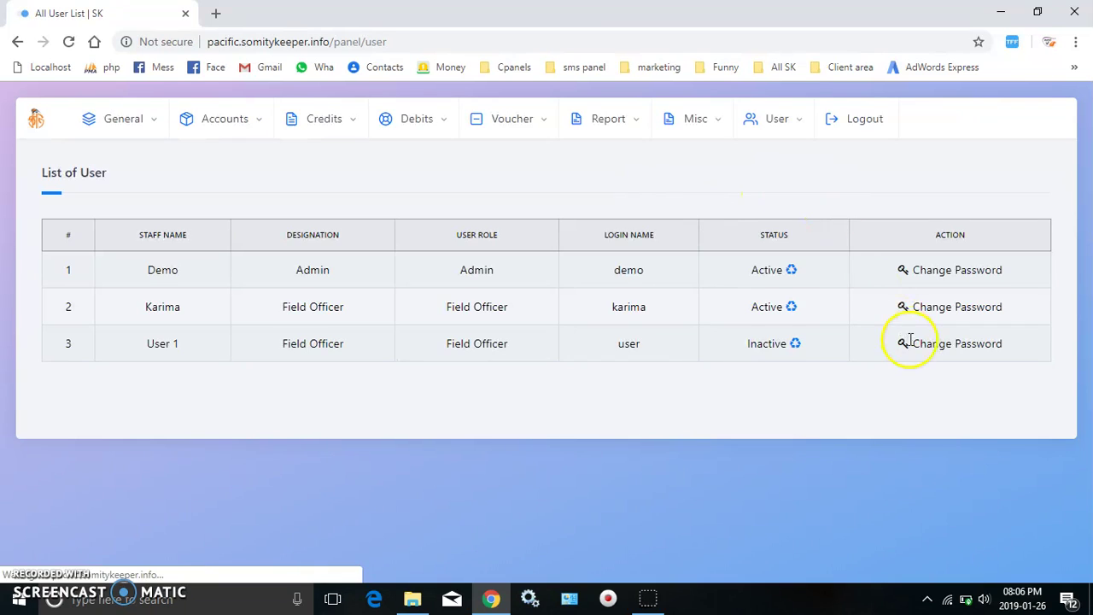
left_click(796, 344)
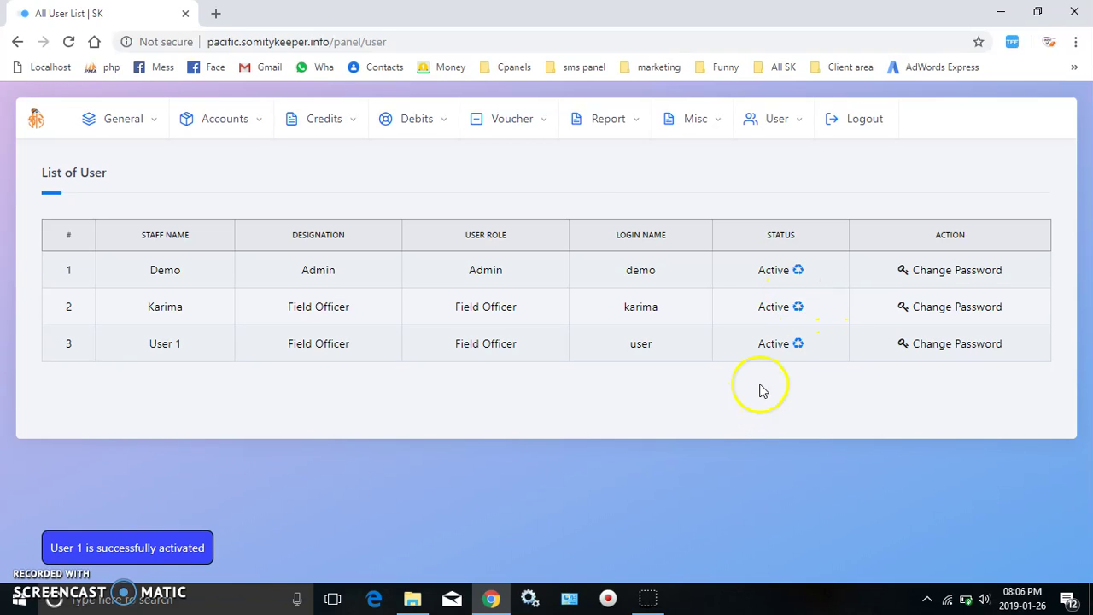
left_click(42, 131)
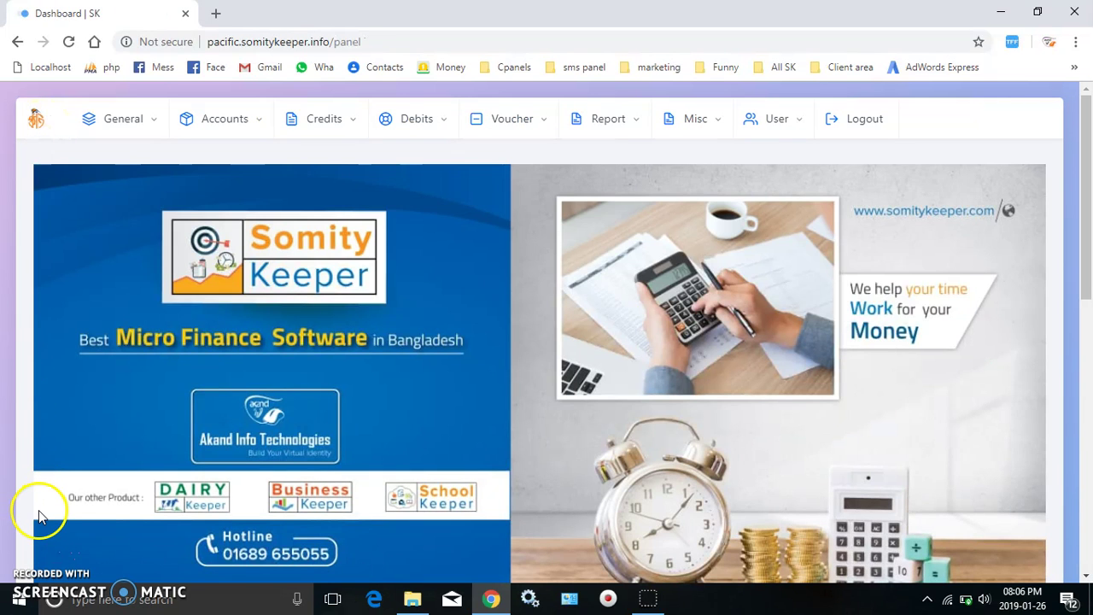